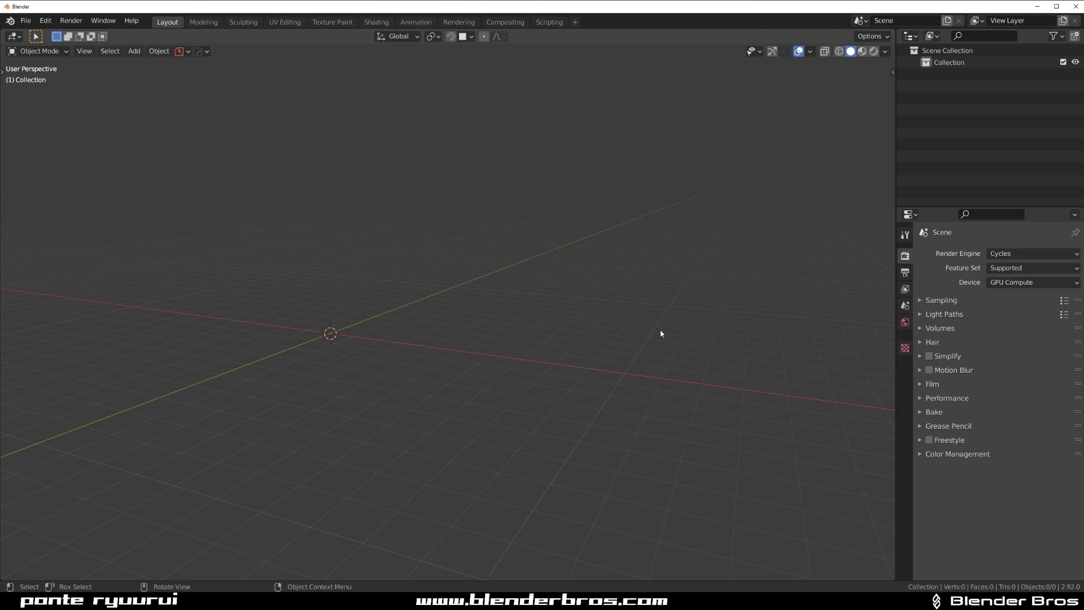
Step: Bring up the DECALmachine pie menu and look over the current arrangement of the decal libraries
key(d)
key(d)
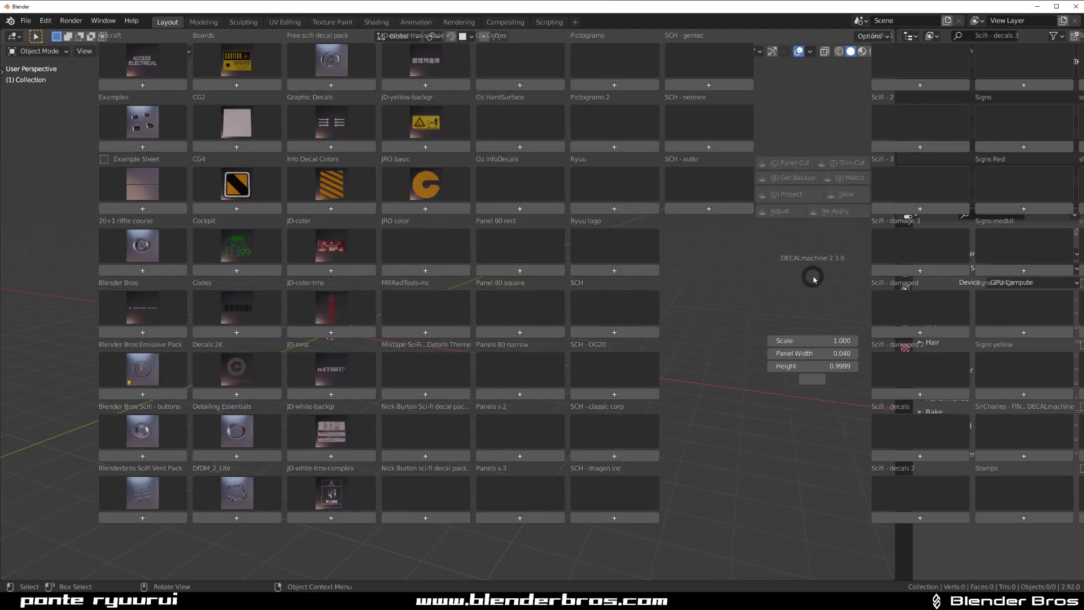
key(d)
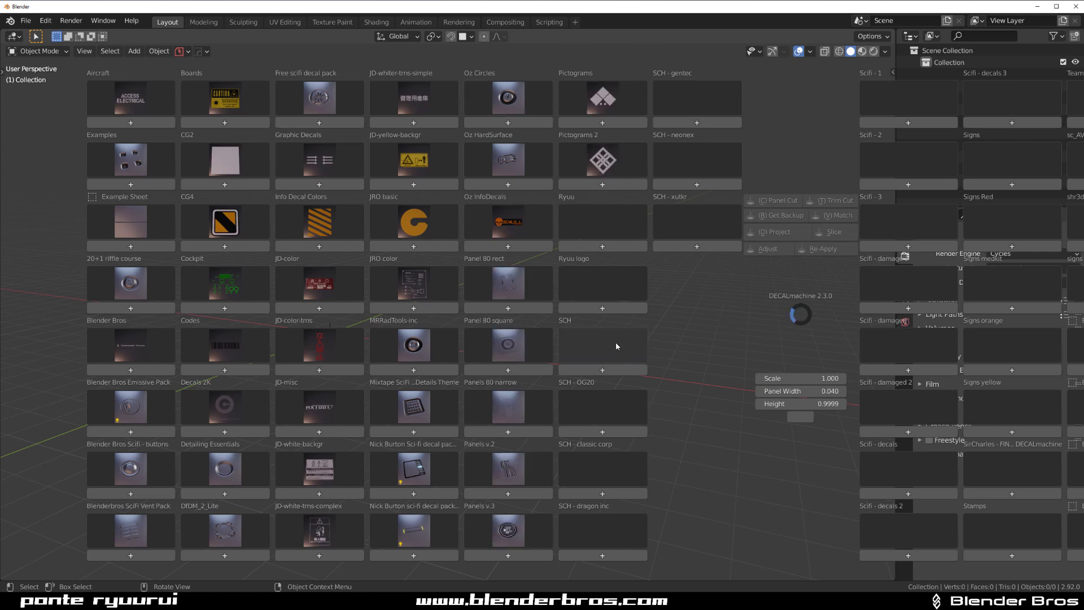
key(d)
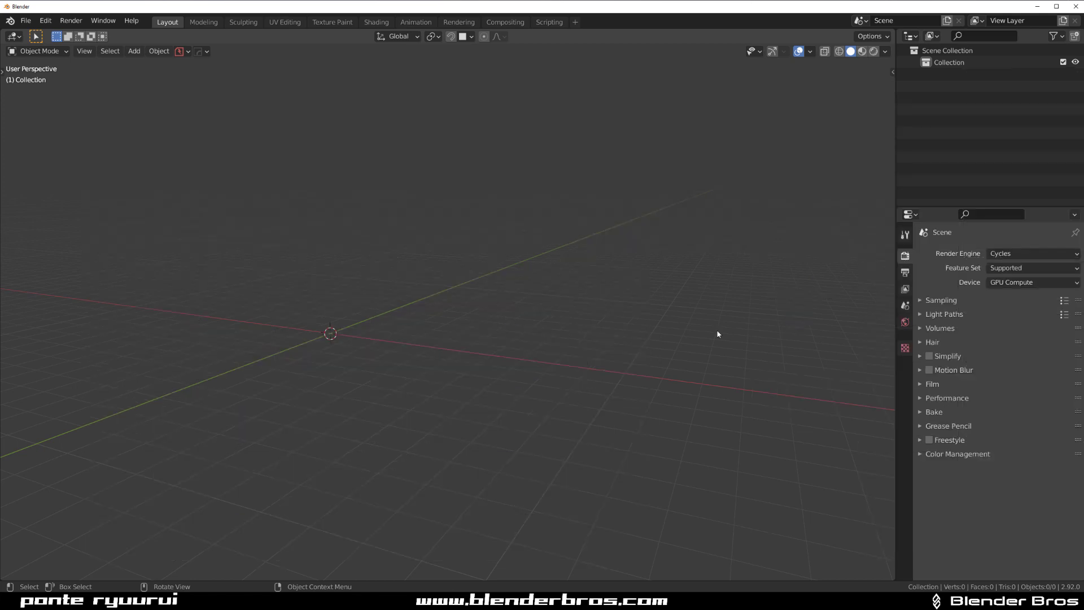
key(d)
Step: Find the DECALmachine add-on in the preferences by searching for "dec" and expand its settings
click(45, 20)
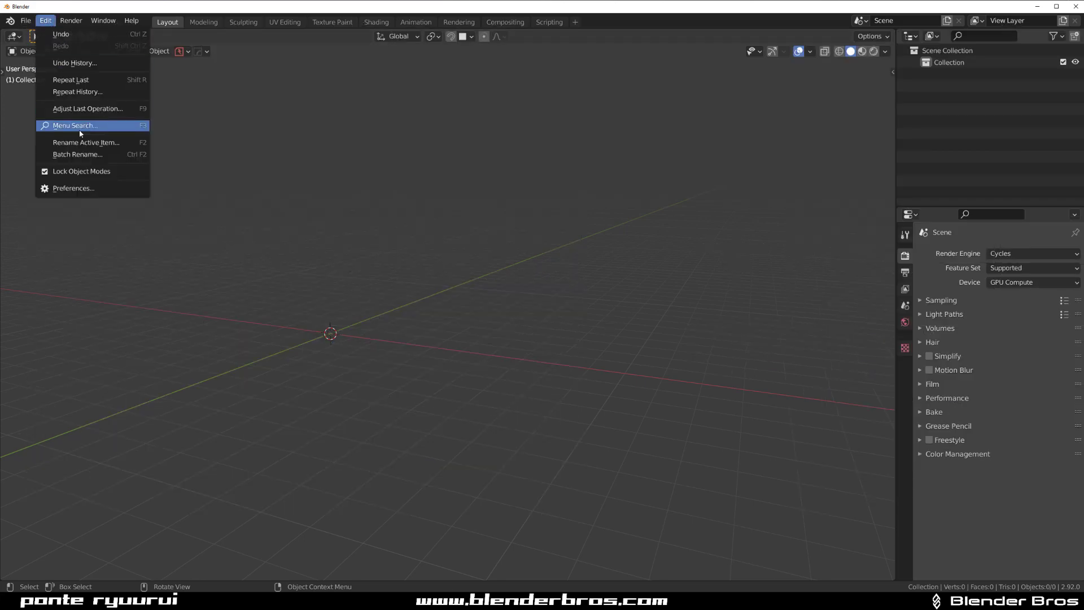
click(90, 188)
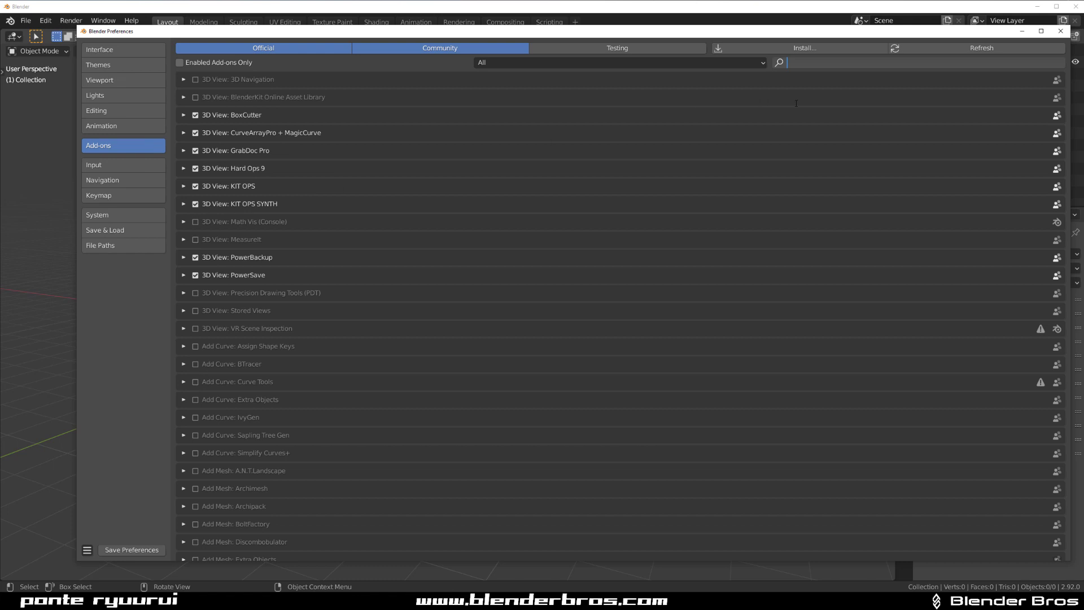
text(dec)
key(Return)
click(184, 79)
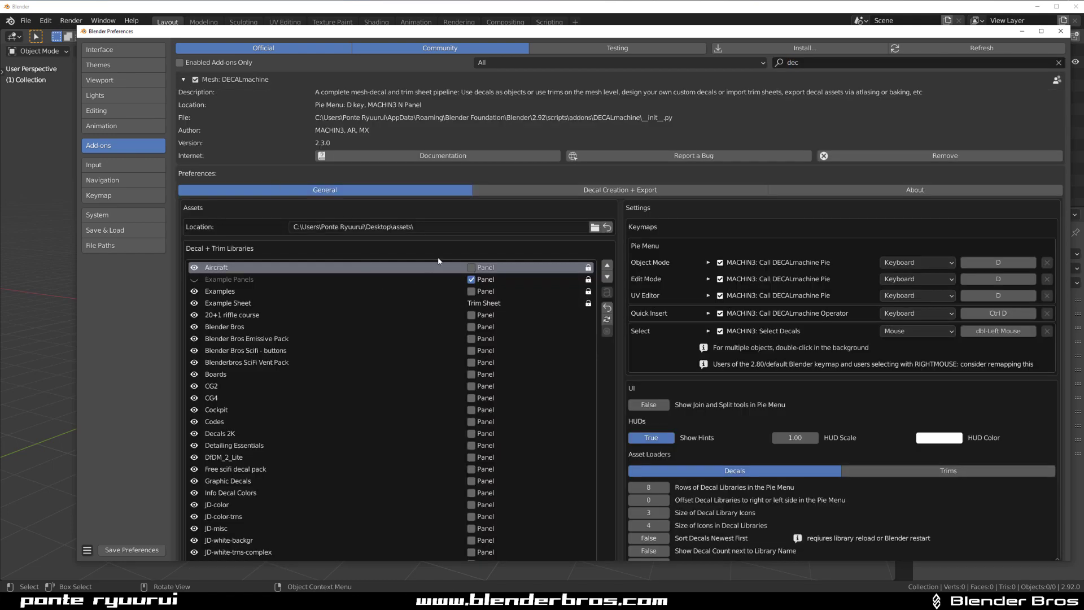
Step: Examine the full list of decal and trim sheet libraries and the order they are in, from Aircraft to Trim 0
scroll(438, 261, down, 20)
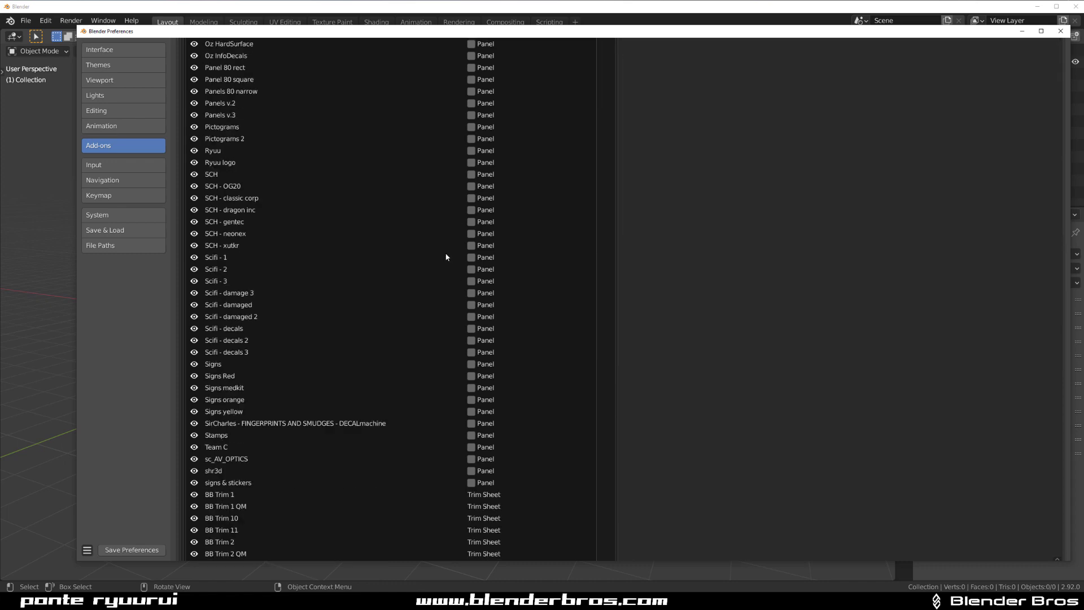
scroll(446, 257, down, 15)
scroll(467, 324, up, 20)
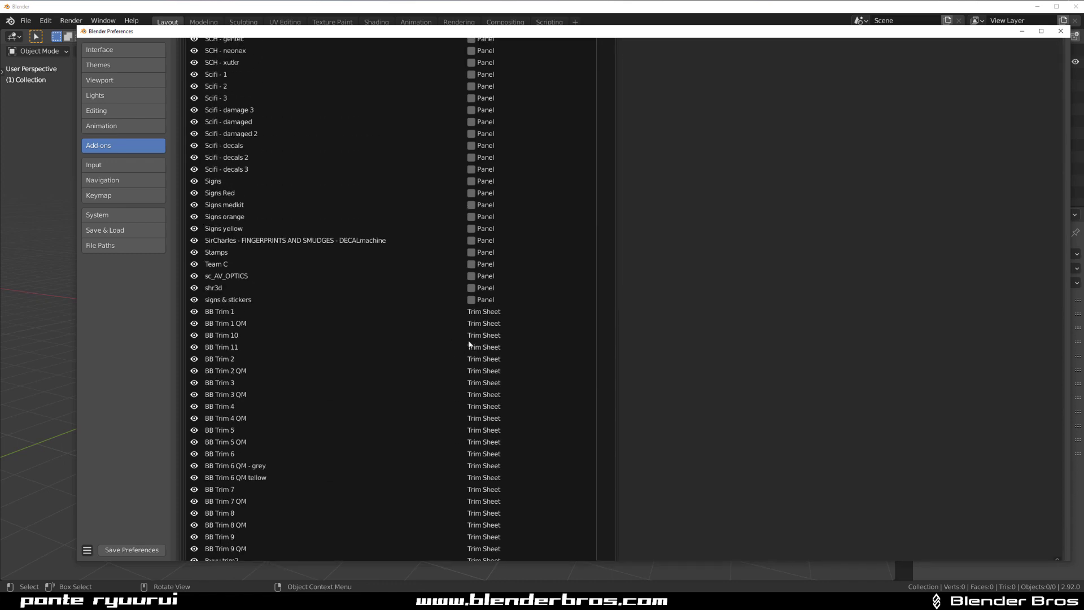
scroll(435, 338, up, 4)
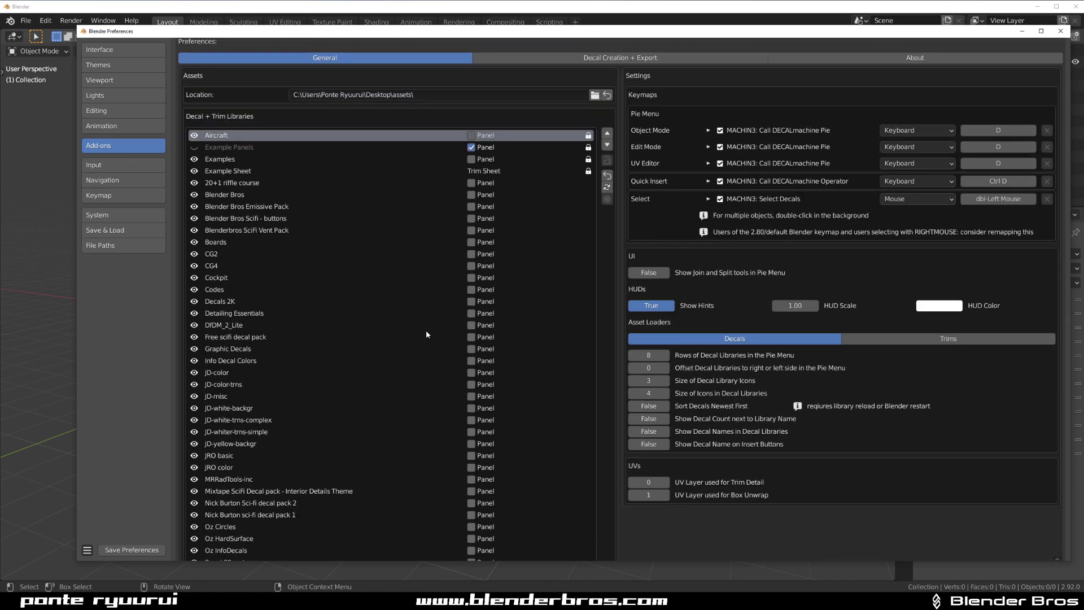
scroll(425, 331, down, 15)
scroll(395, 294, down, 14)
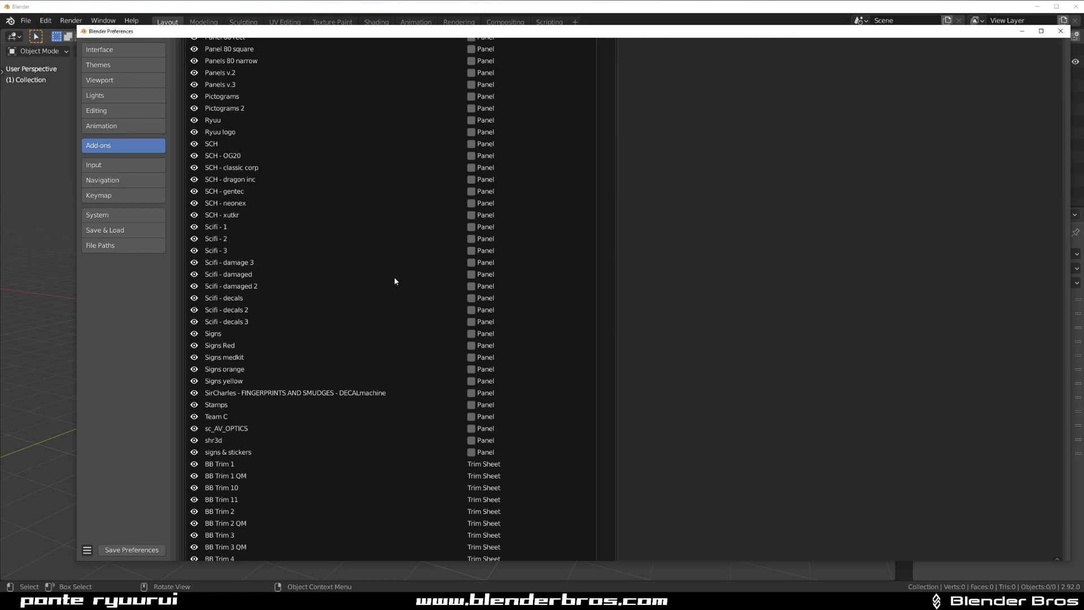
scroll(374, 268, up, 20)
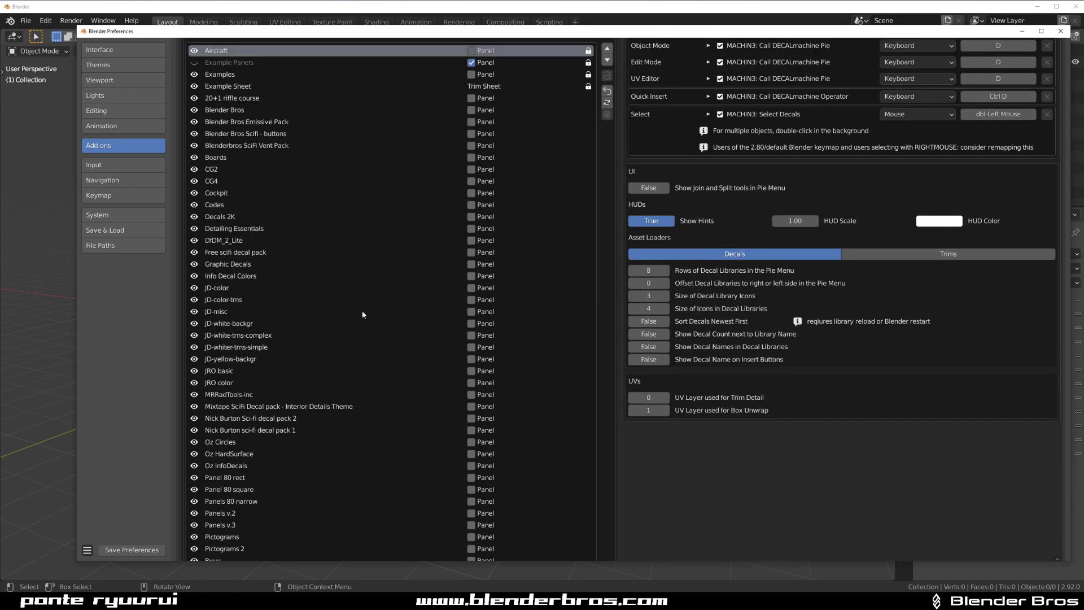
scroll(322, 340, up, 2)
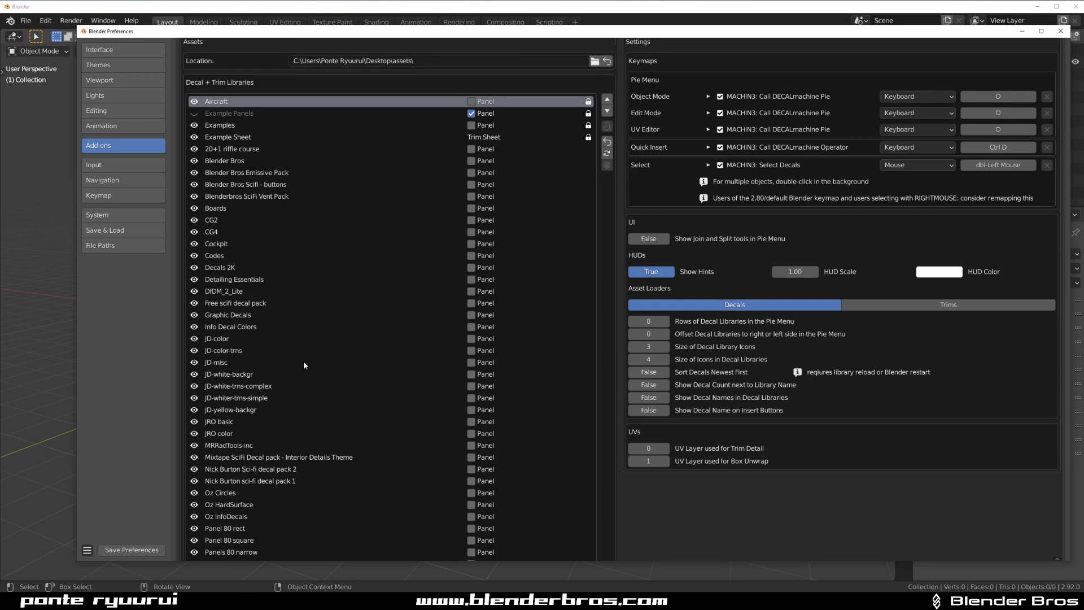
scroll(311, 372, down, 3)
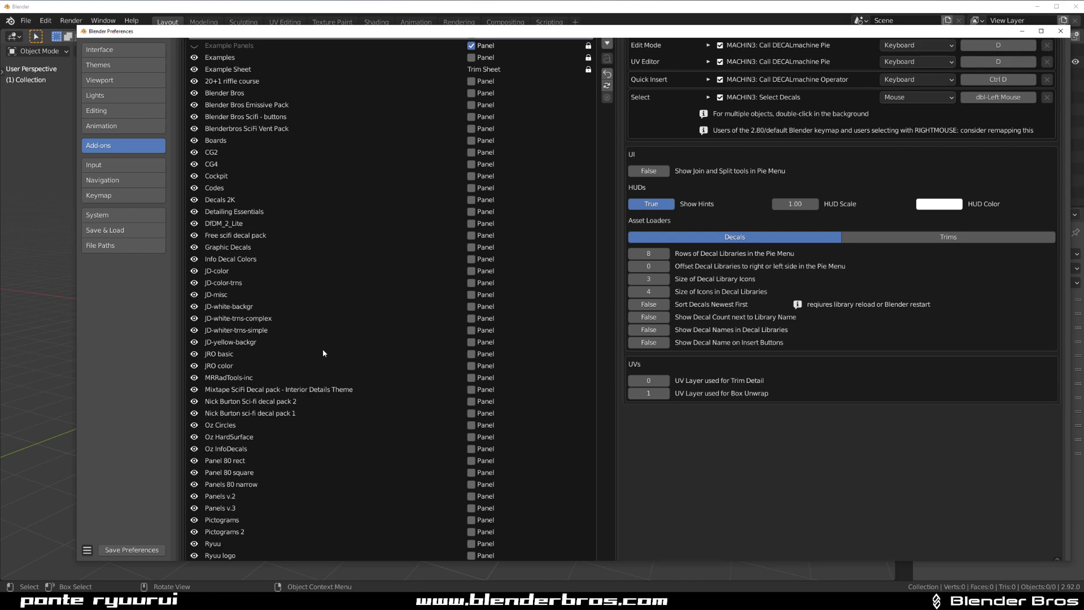
scroll(314, 336, down, 7)
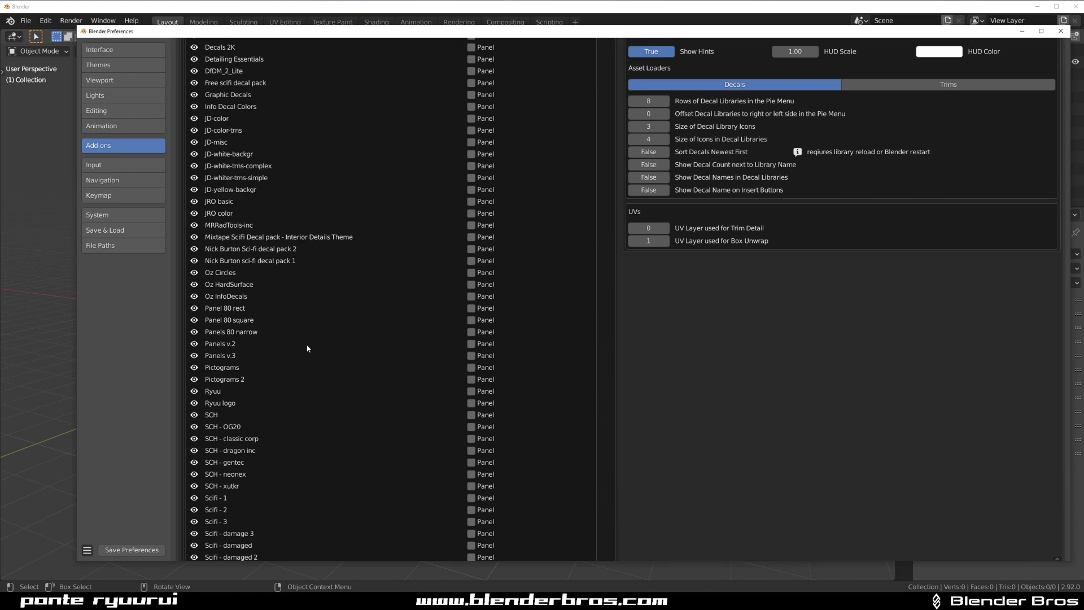
scroll(308, 350, down, 8)
scroll(308, 354, down, 15)
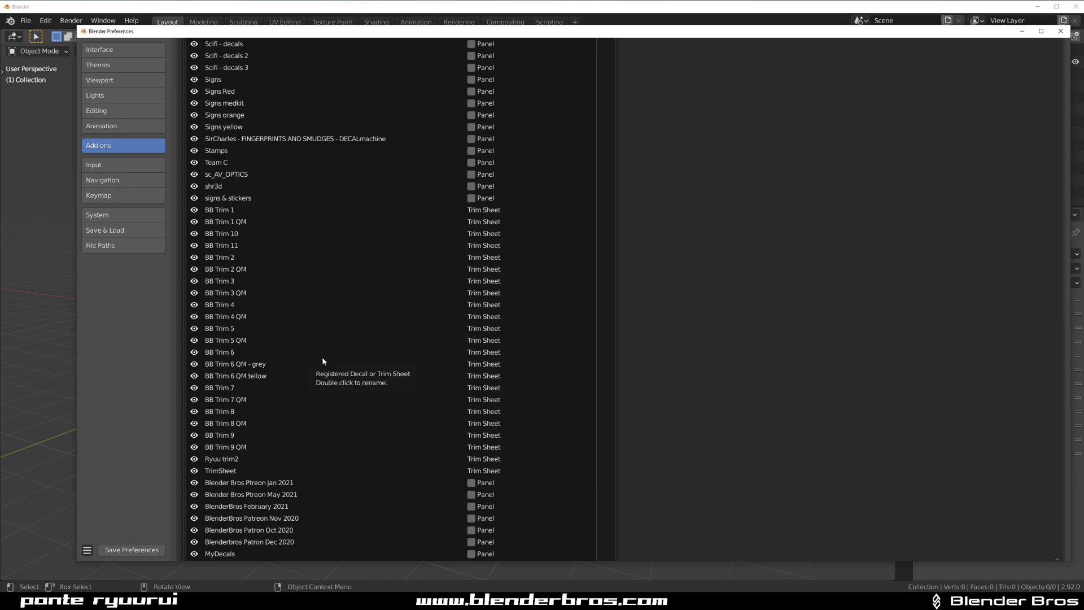
scroll(318, 375, down, 2)
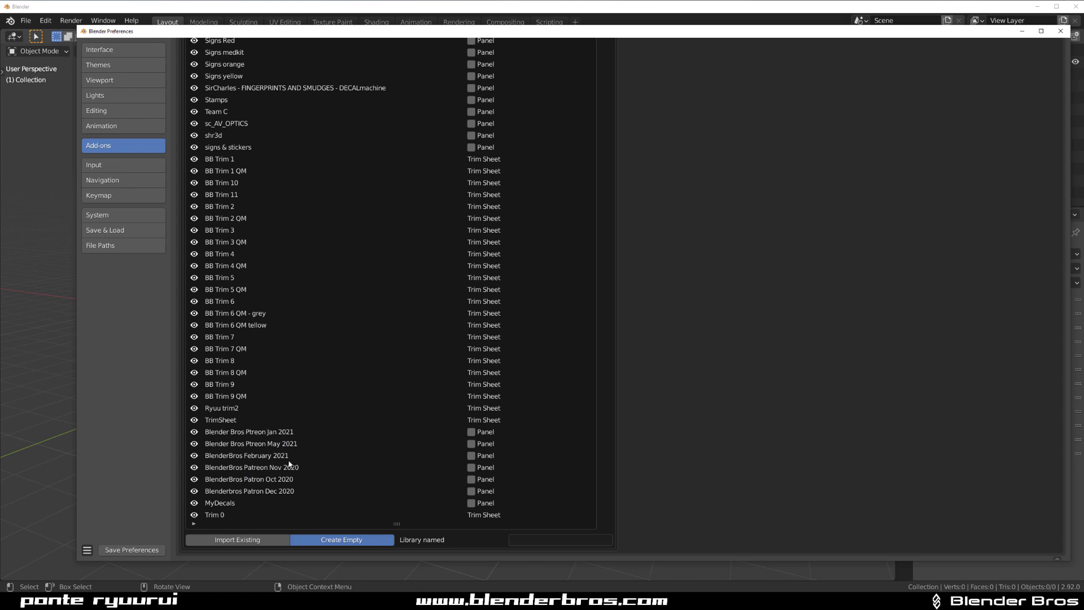
scroll(289, 464, up, 15)
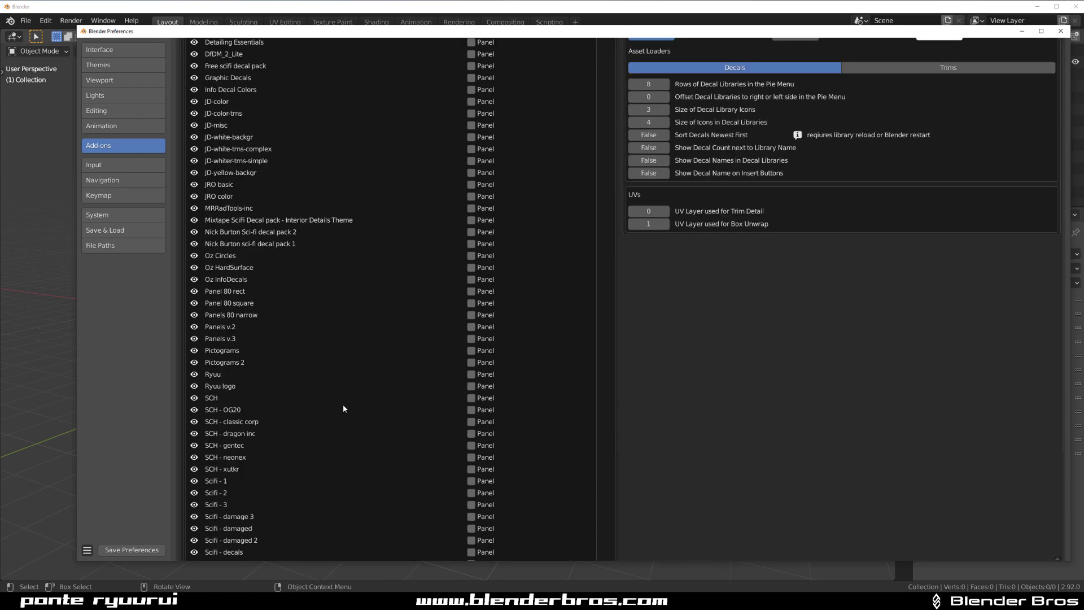
scroll(343, 408, up, 10)
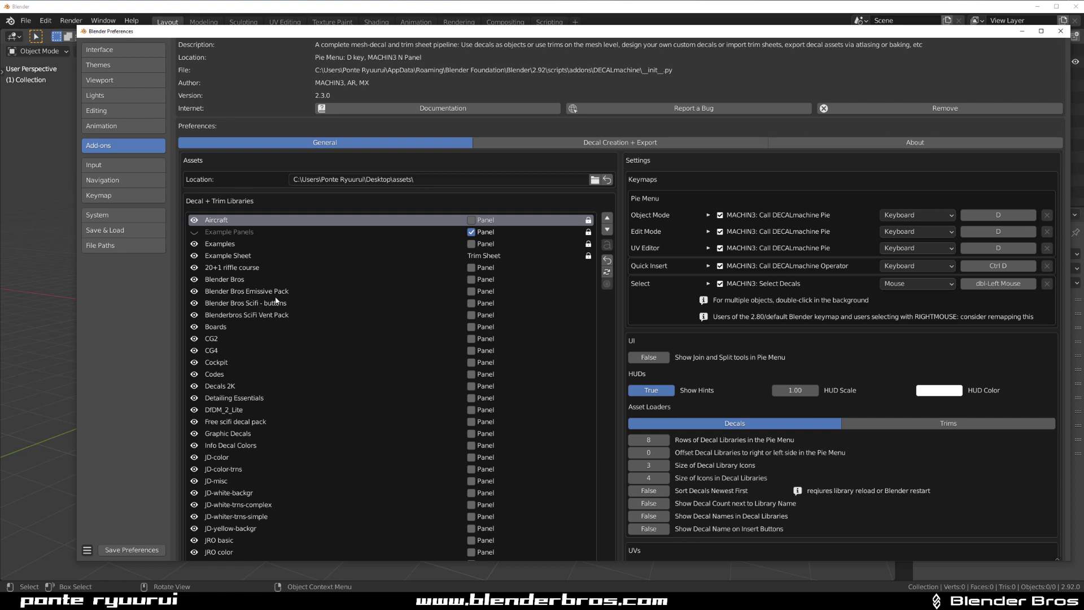
scroll(281, 370, down, 20)
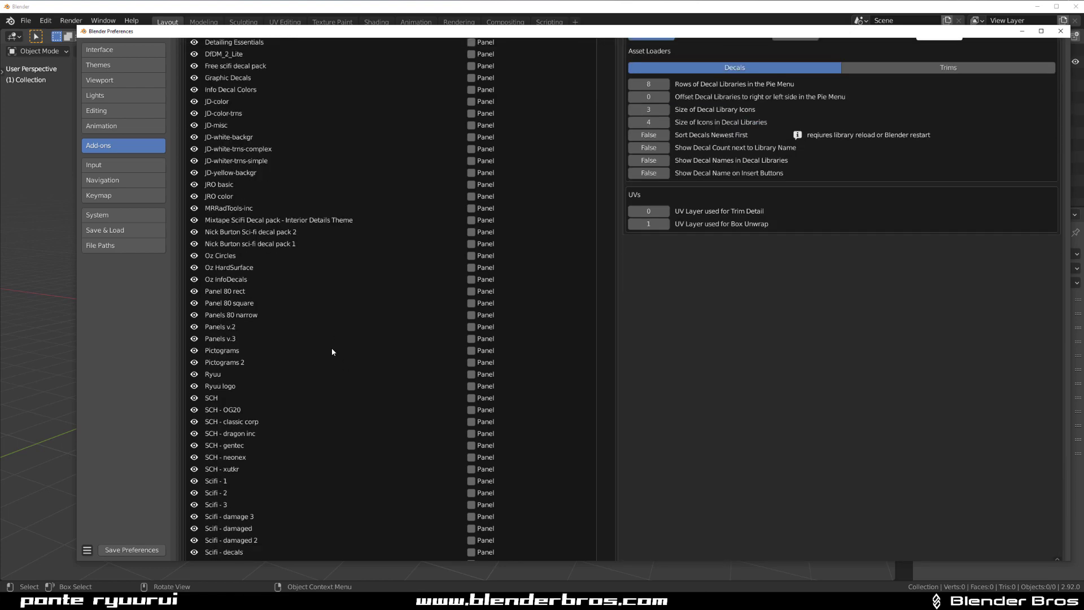
Step: Move the Blender Bros Ptreon Jan 2021 library up the list to just below Blenderbros SciFi Vent Pack
scroll(328, 378, down, 5)
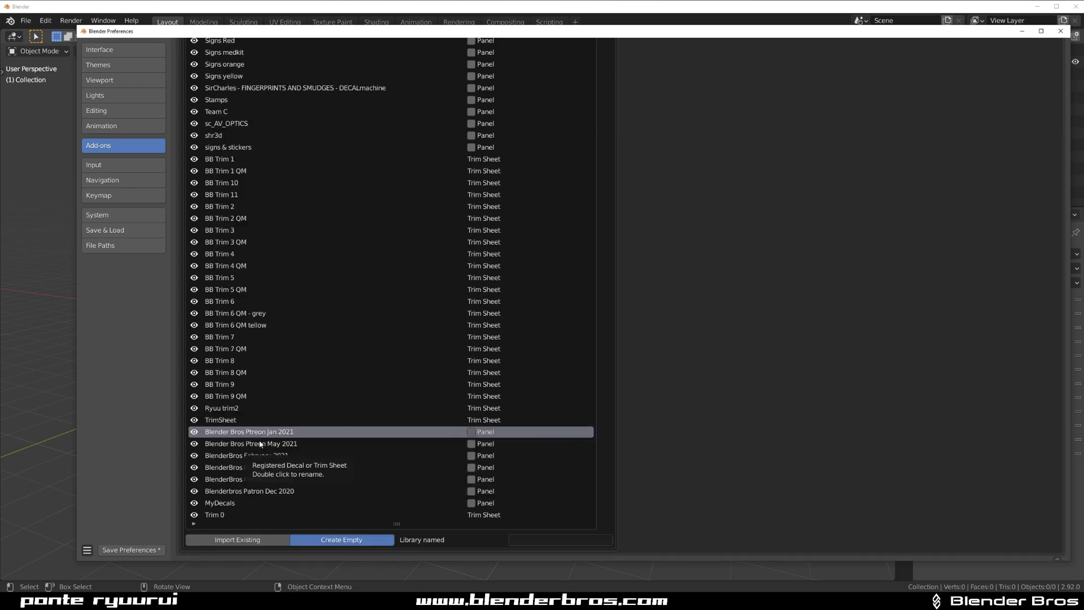
click(259, 443)
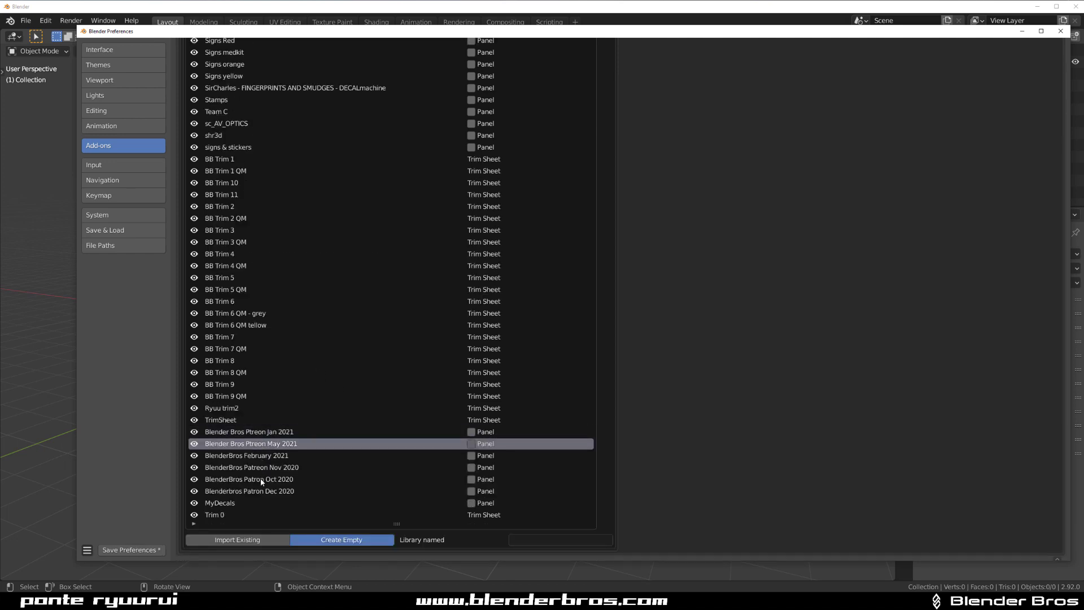
click(265, 433)
scroll(446, 330, up, 20)
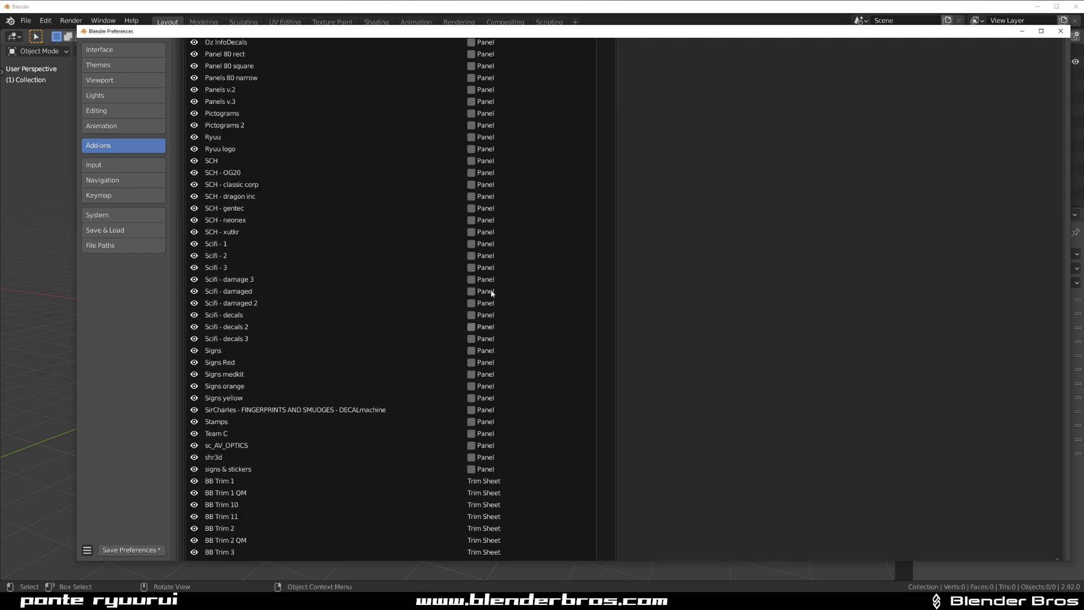
scroll(558, 186, up, 5)
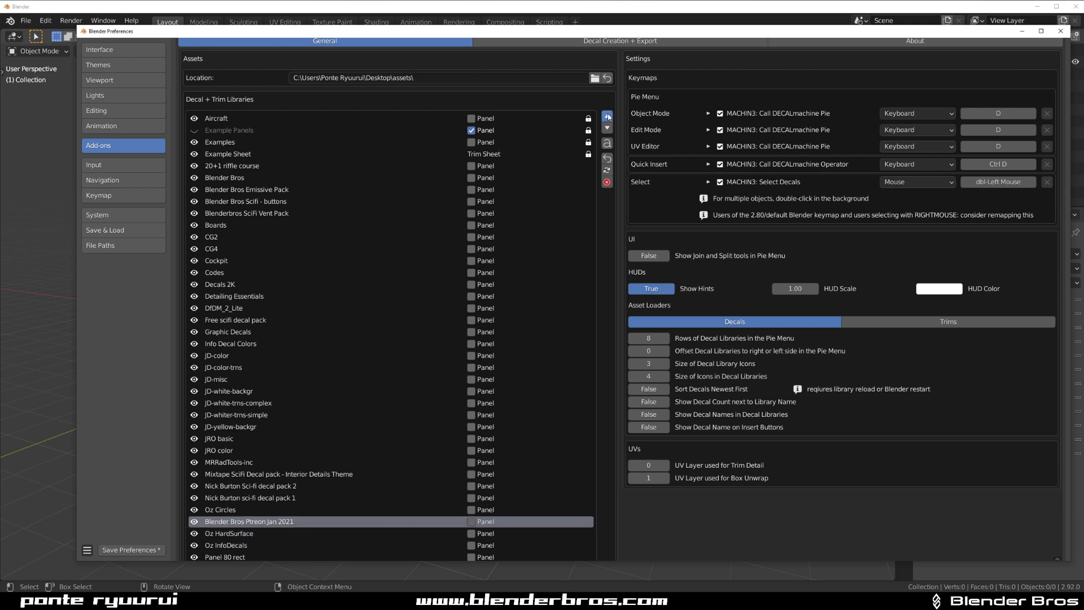
Step: Order the monthly Blender Bros libraries from Oct 2020 to May 2021 above Boards, and move Blender Bros above 20+1 riffle course
scroll(441, 338, down, 6)
scroll(441, 326, down, 20)
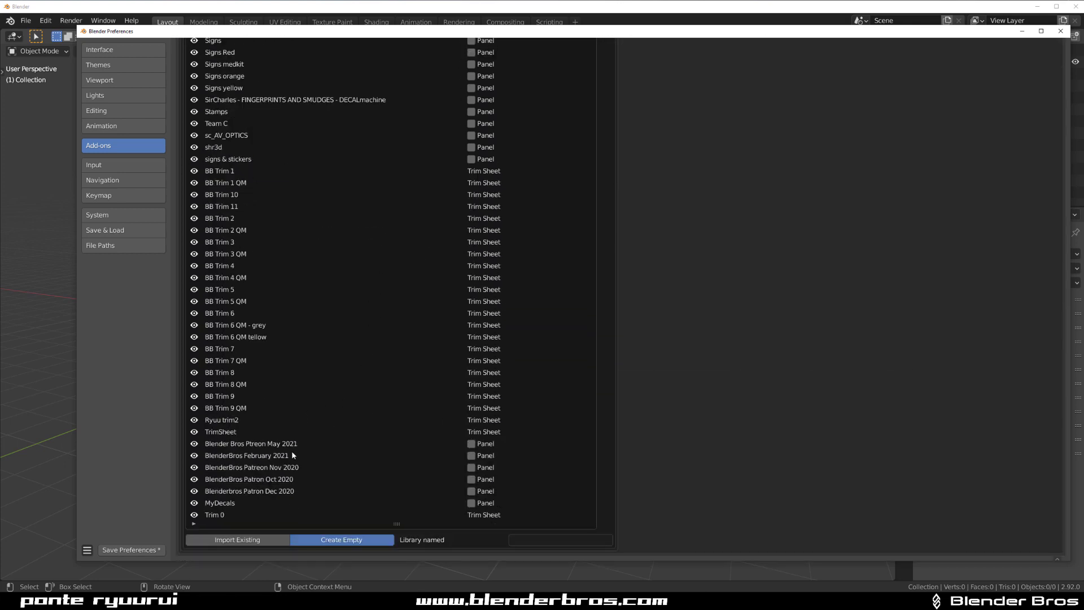
scroll(292, 450, up, 12)
scroll(451, 230, up, 15)
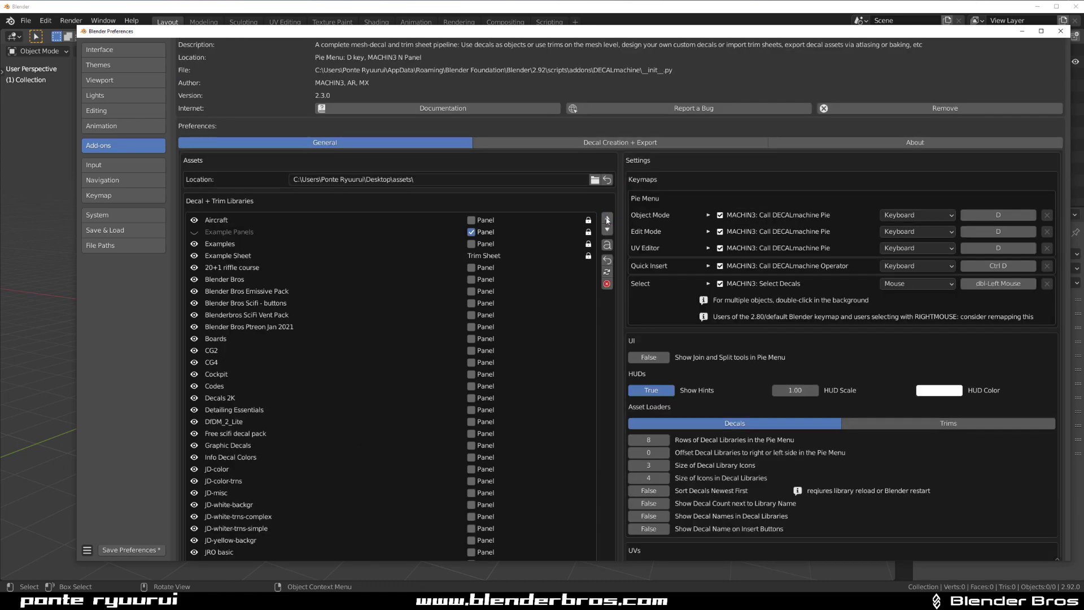
click(607, 221)
click(607, 219)
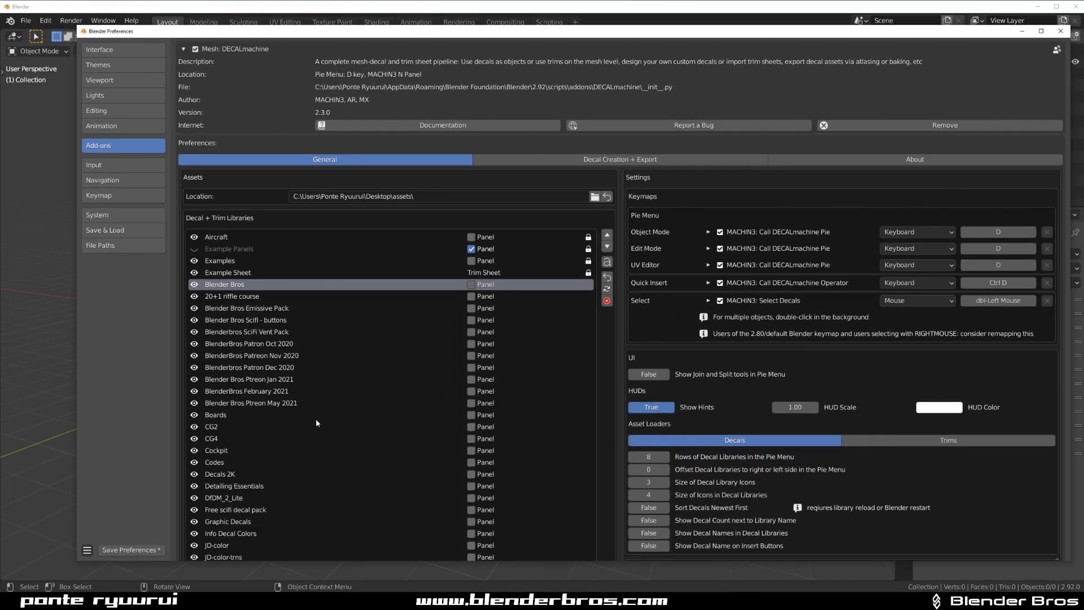
Step: Reload the decal libraries, then save and close the preferences
scroll(322, 426, down, 1)
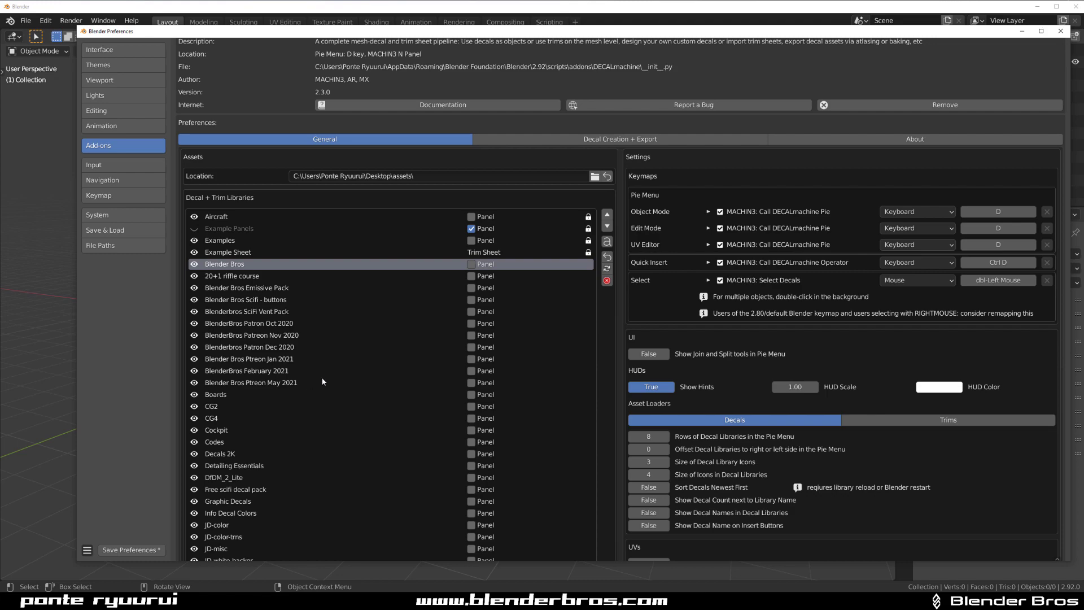
scroll(327, 384, down, 1)
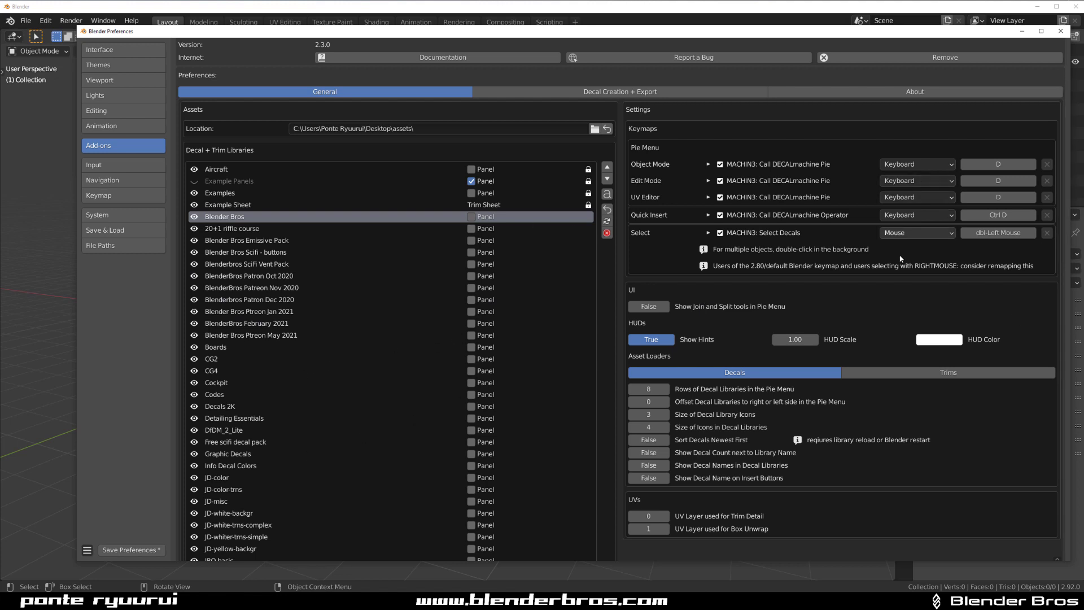
click(607, 221)
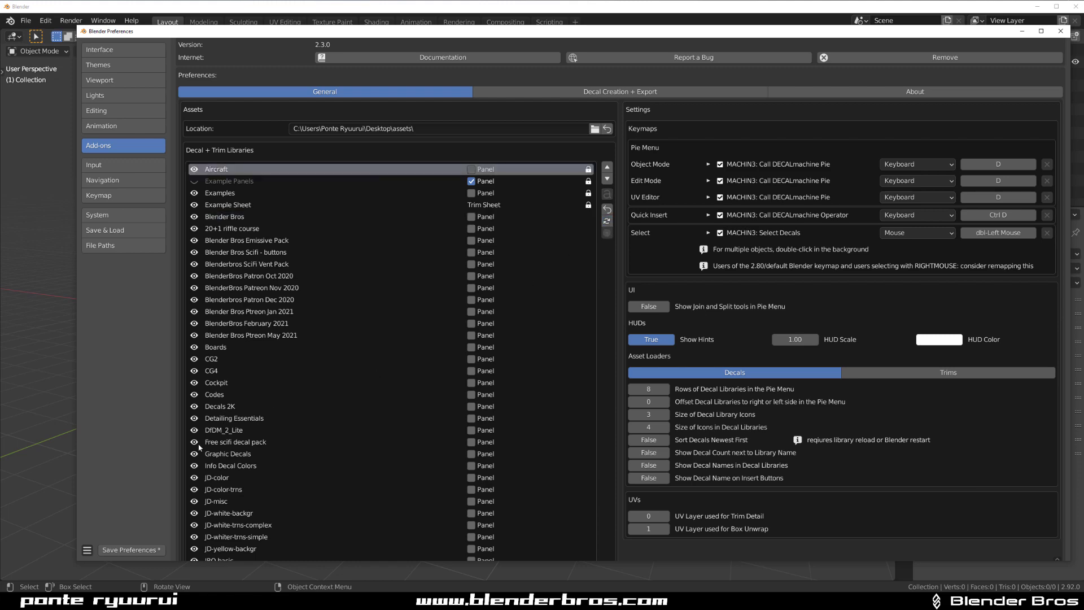
click(113, 549)
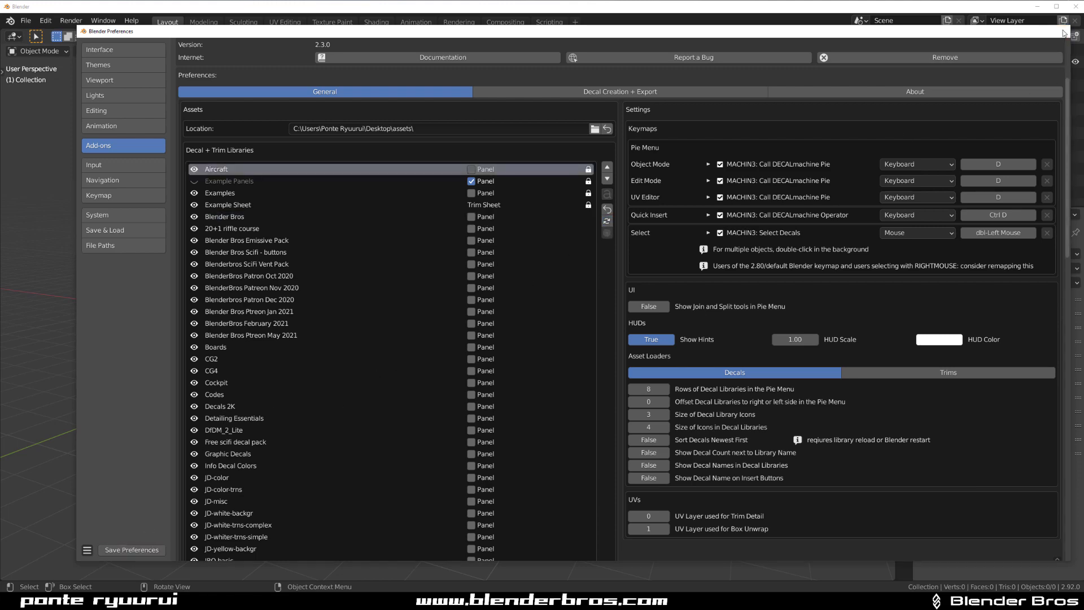
click(1064, 32)
Step: Reopen the DECALmachine pie menu and check how the reordered Blender Bros libraries and the trim sheets are laid out
key(d)
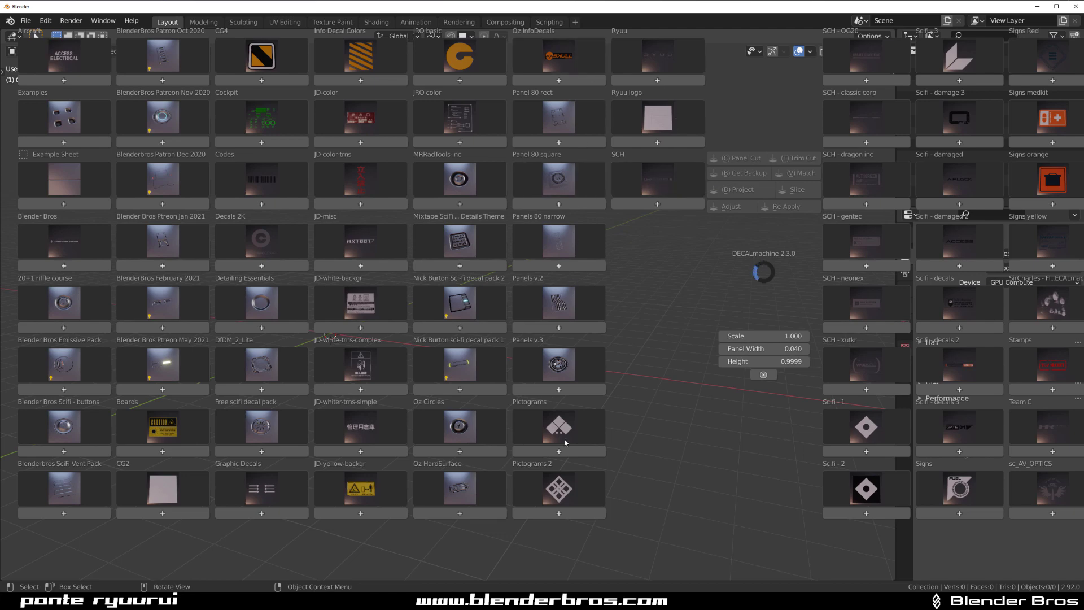
key(d)
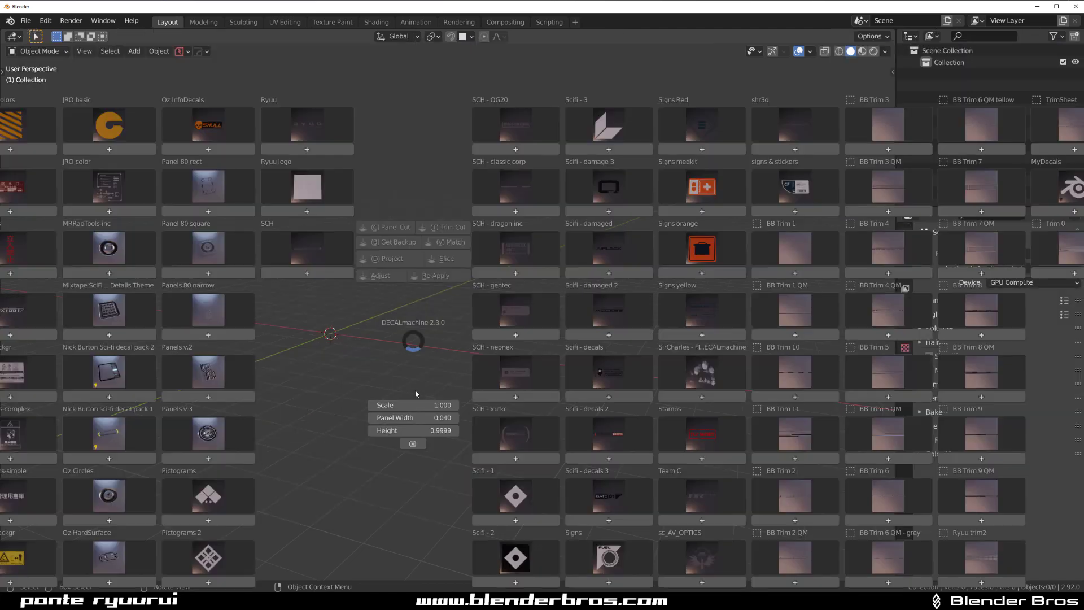
key(d)
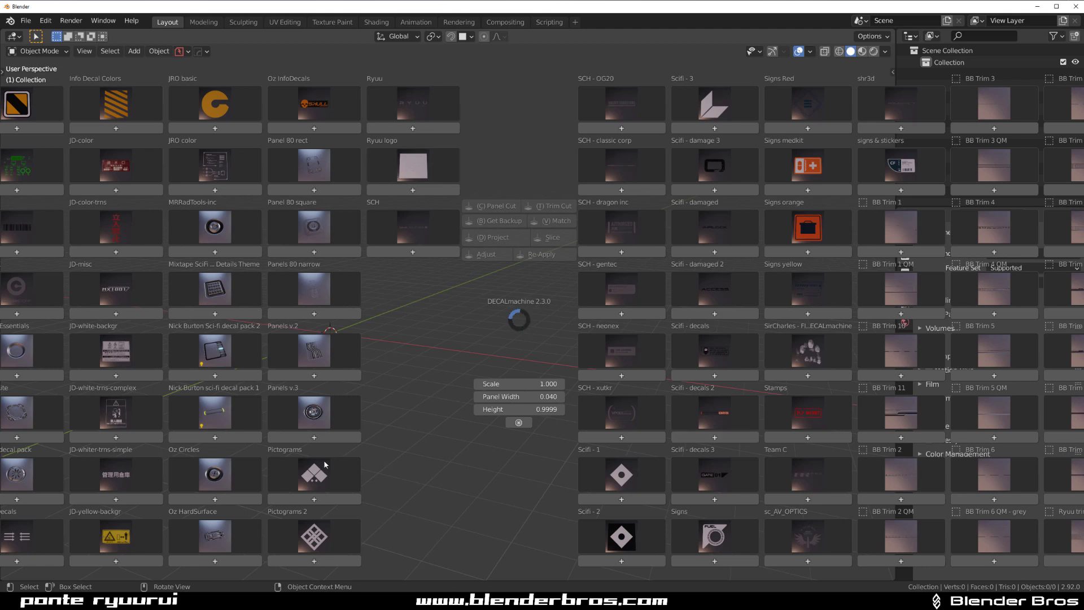
key(Escape)
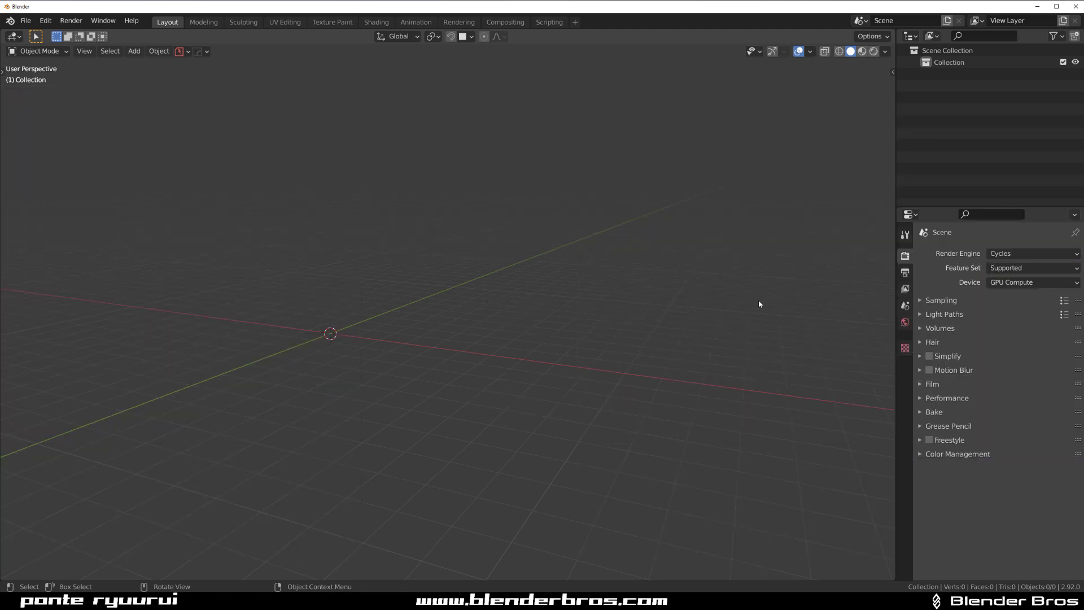
key(alt+d)
key(Escape)
key(alt+d)
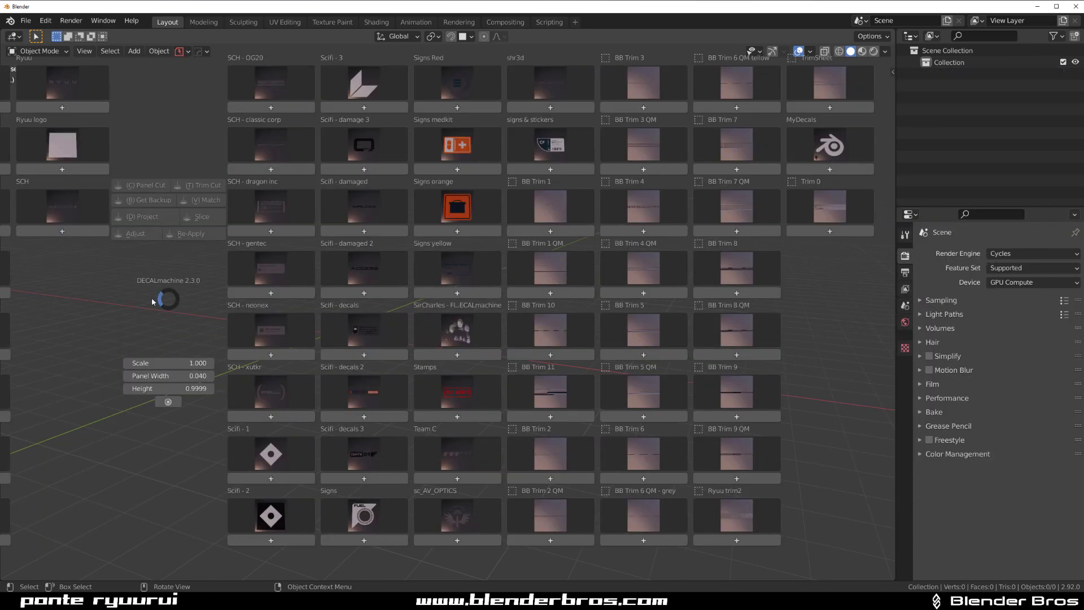
Step: Bring up the DECALmachine pie menu at opposite sides of the viewport to inspect both the decal libraries and the trim sheet libraries
key(Escape)
key(alt+d)
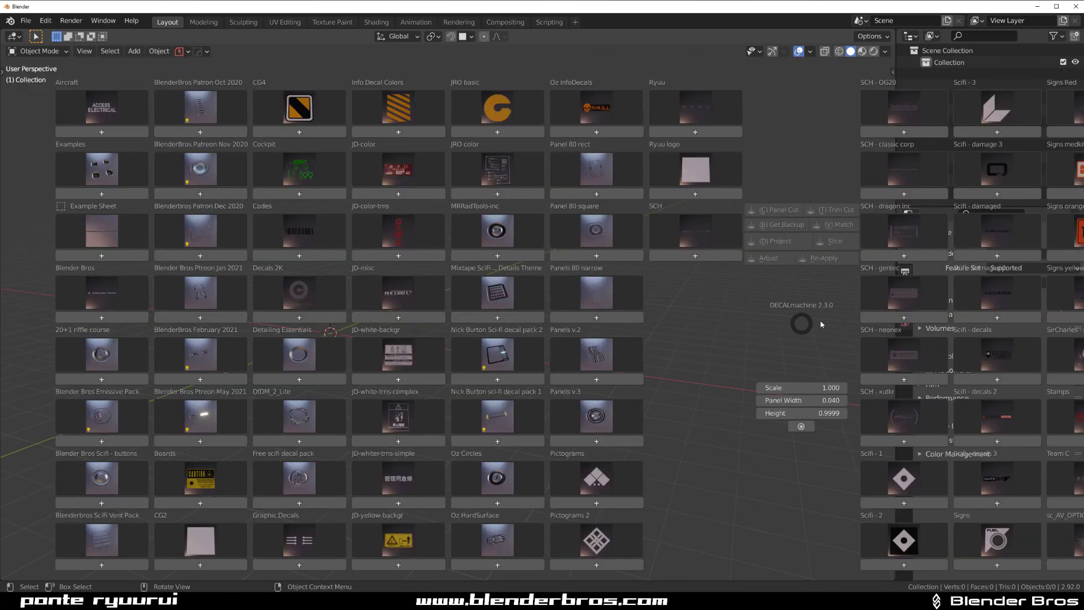
key(Escape)
key(alt+d)
key(Escape)
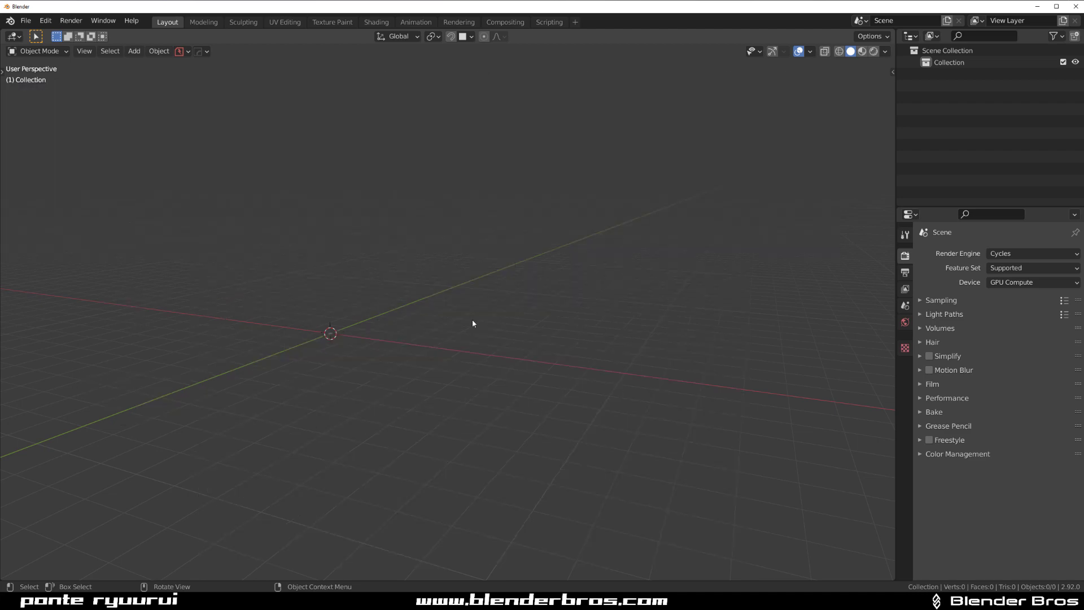
key(alt+d)
key(Escape)
key(alt+d)
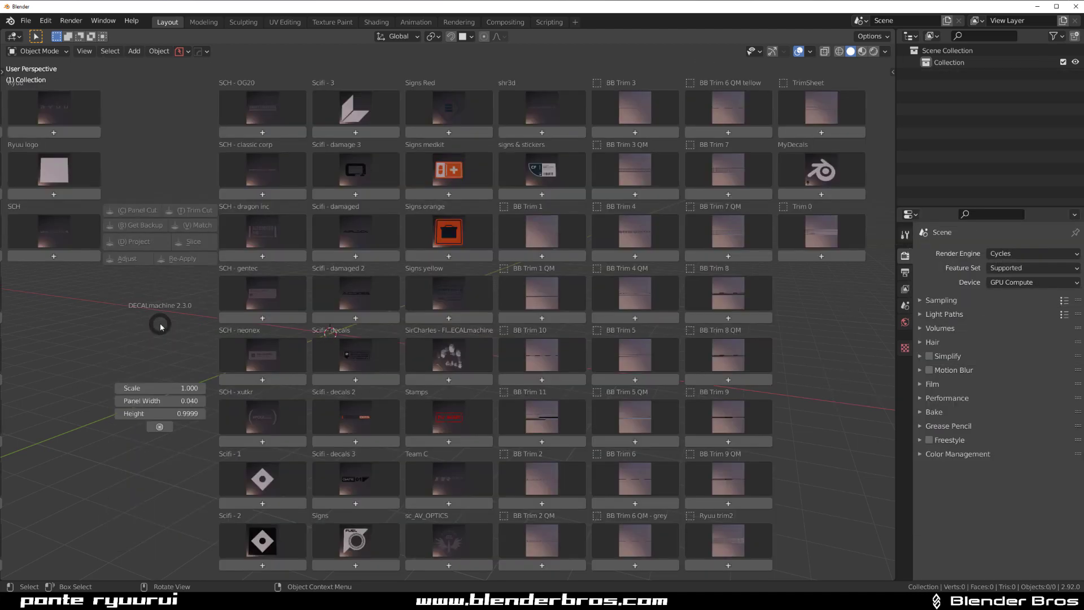
key(Escape)
key(alt+d)
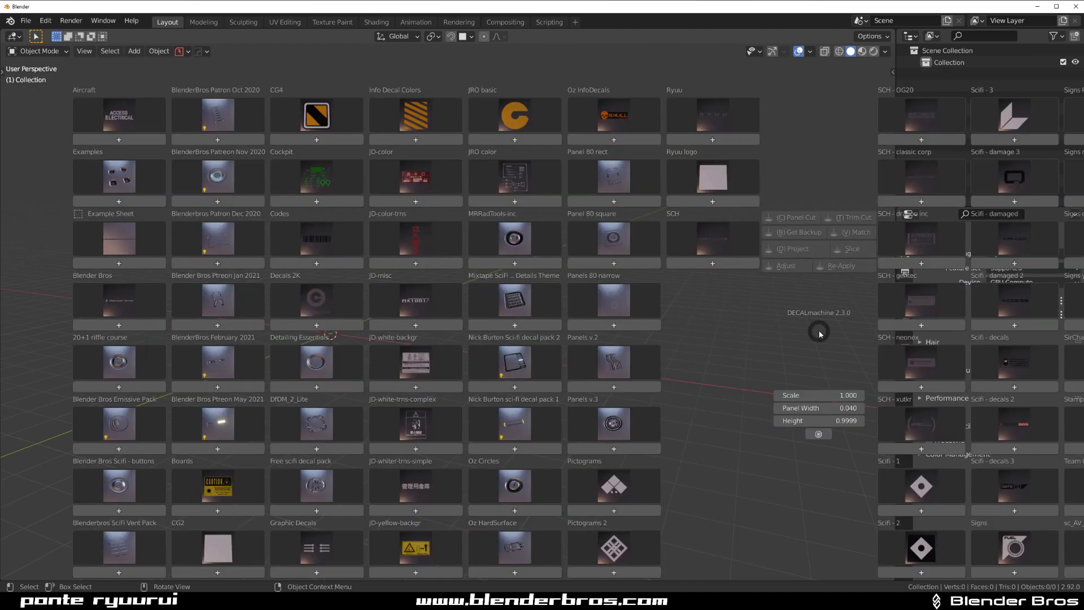
key(Escape)
key(alt+d)
key(Escape)
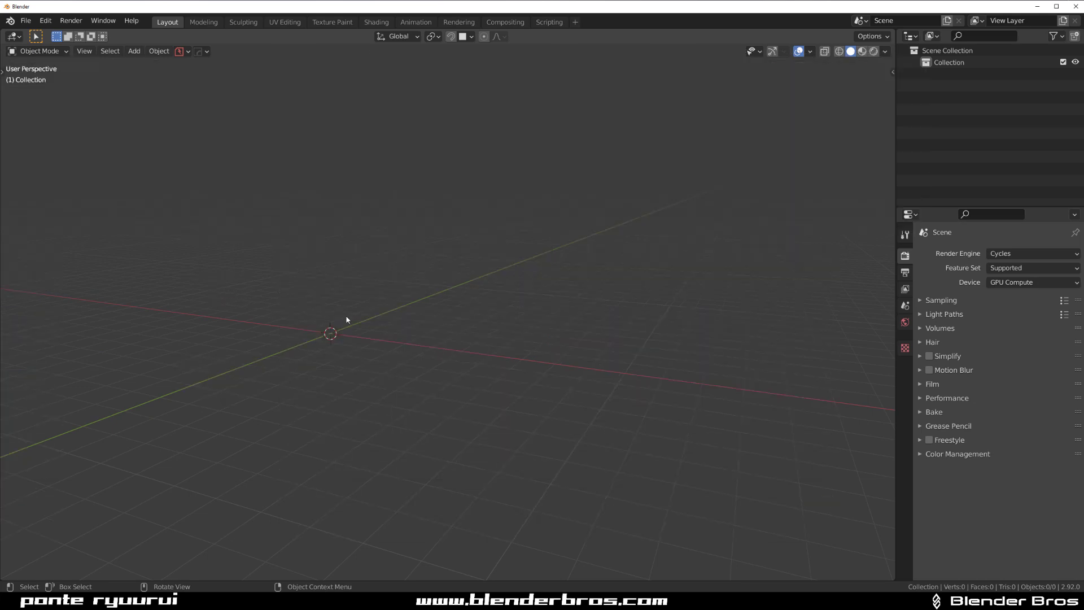
Step: Examine the DECALmachine pie menu again for how the Blender Bros, SCH, Scifi, Signs and BB Trim libraries are grouped
key(alt+d)
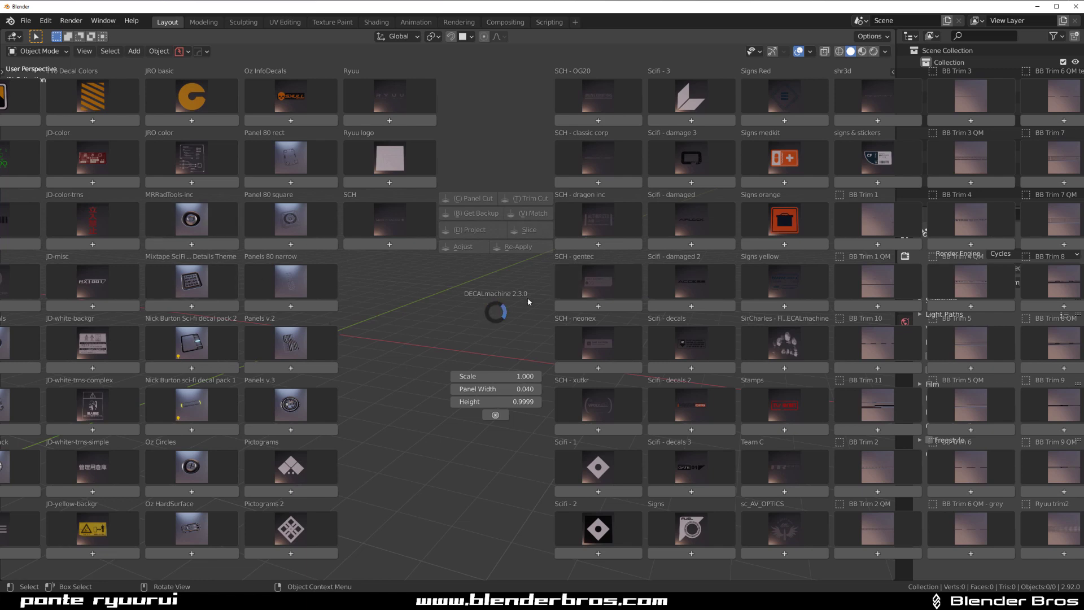
key(d)
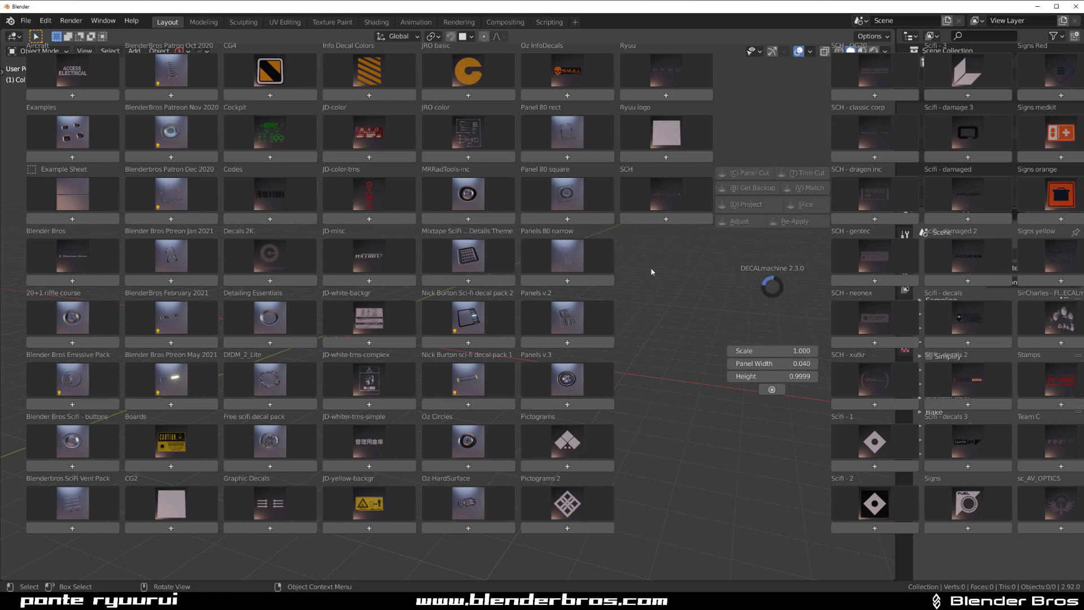
key(d)
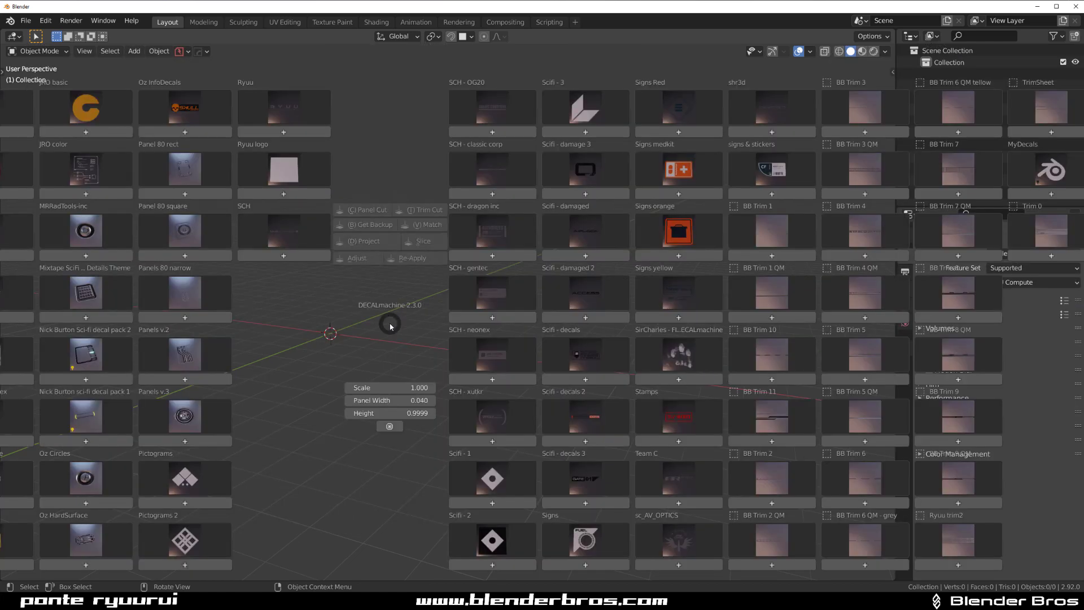
key(d)
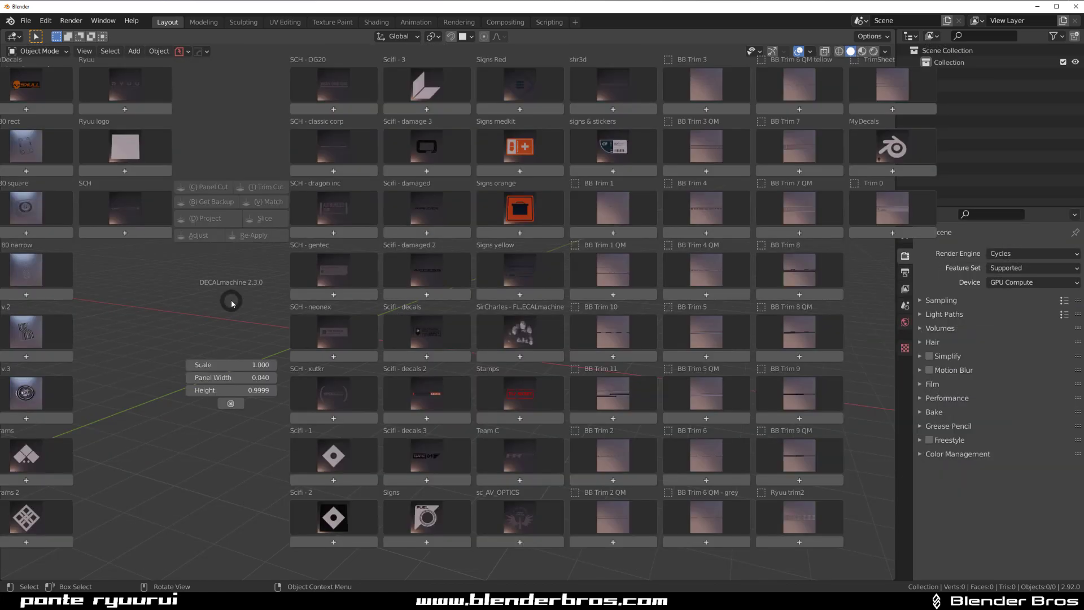